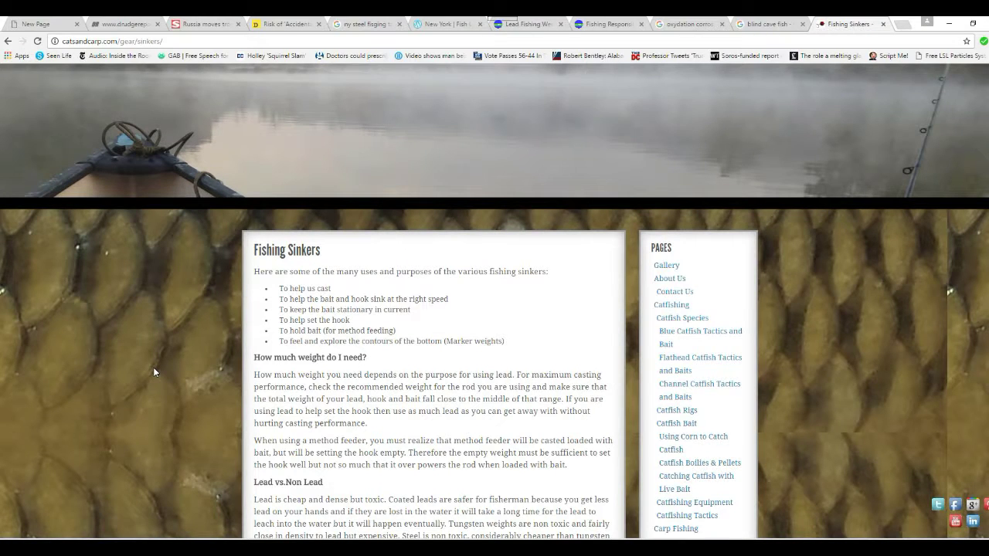
pyautogui.scroll(-3, 153, 367)
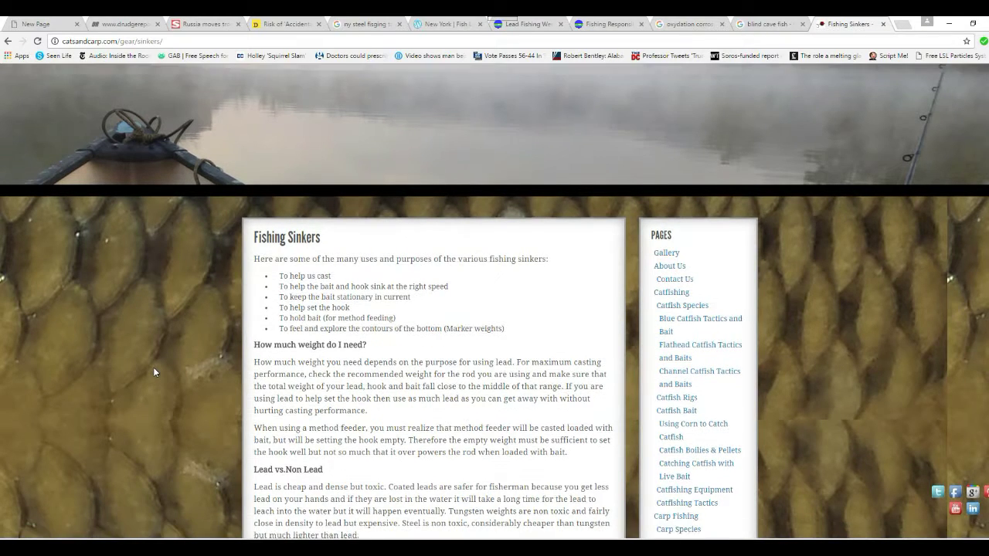
pyautogui.scroll(-3, 153, 367)
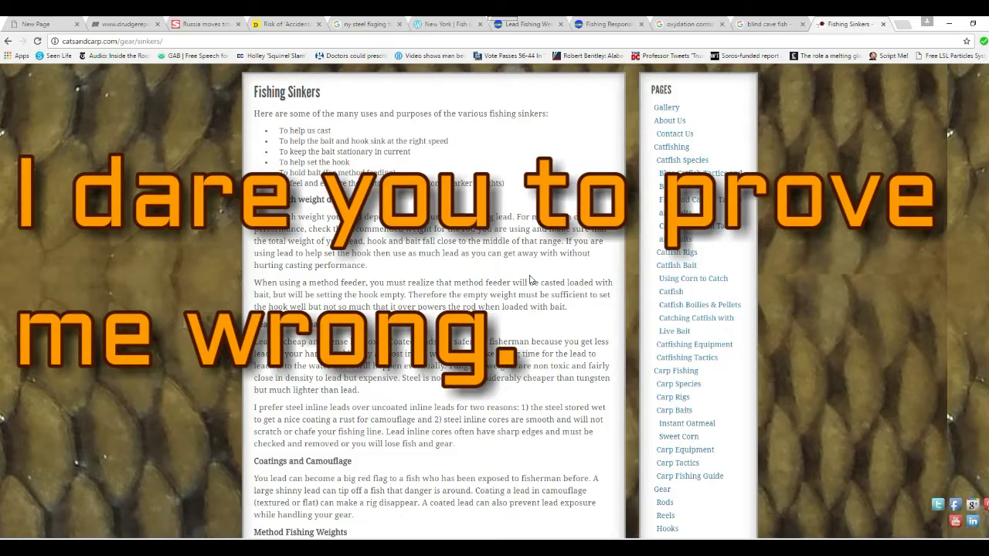
pyautogui.scroll(-3, 531, 280)
pyautogui.scroll(-3, 532, 279)
pyautogui.scroll(-5, 531, 274)
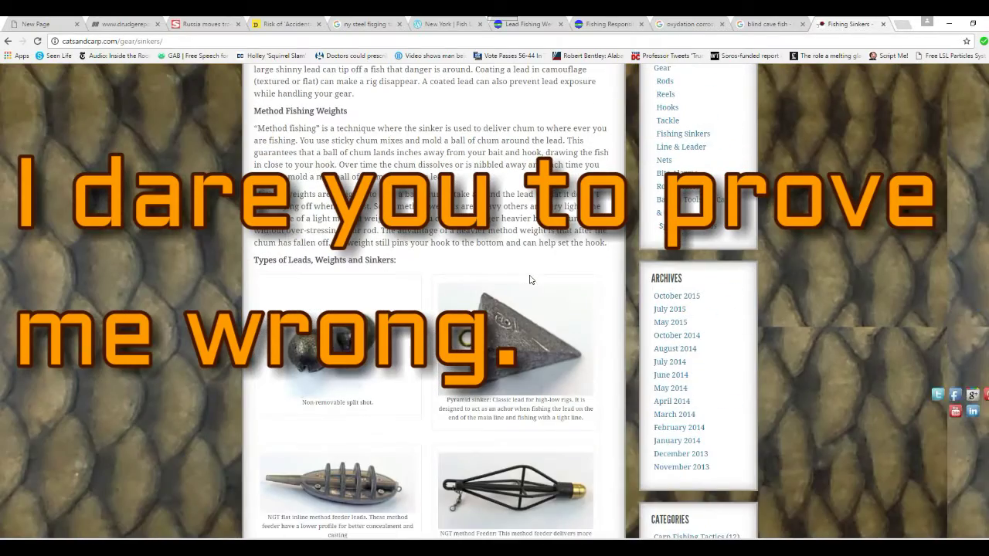
pyautogui.scroll(-3, 532, 274)
pyautogui.scroll(-1, 532, 280)
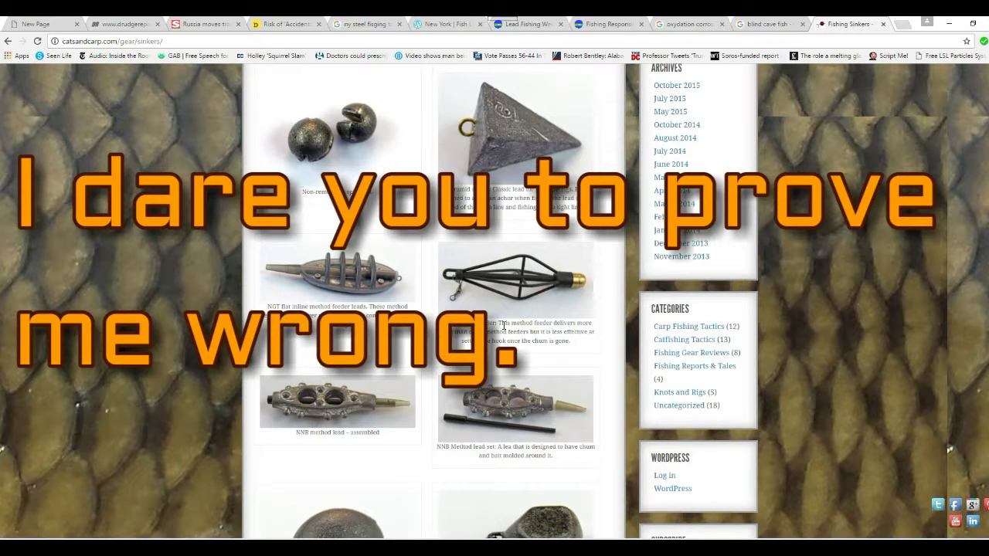
pyautogui.scroll(3, 502, 325)
pyautogui.scroll(3, 502, 324)
pyautogui.scroll(3, 502, 325)
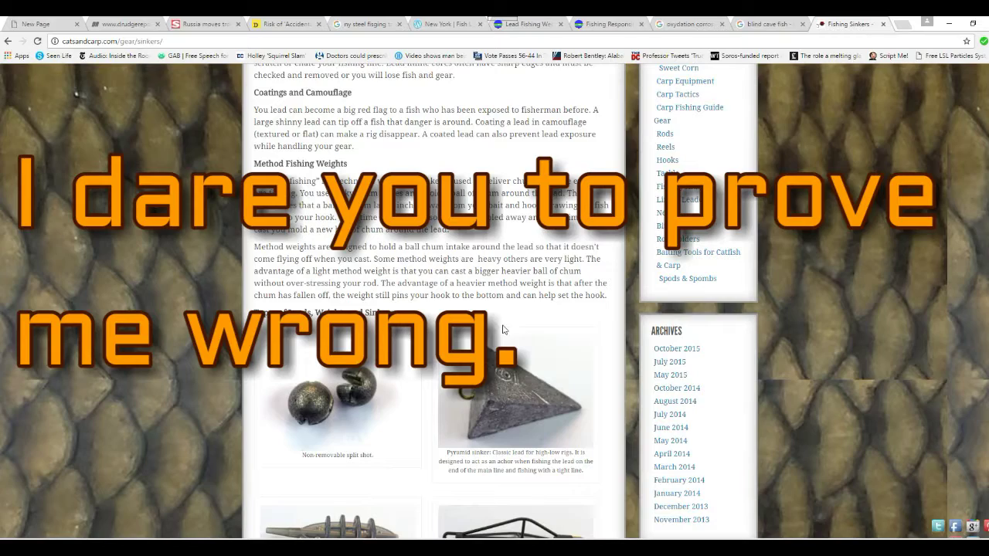
pyautogui.scroll(3, 479, 262)
pyautogui.scroll(4, 486, 294)
pyautogui.scroll(4, 494, 317)
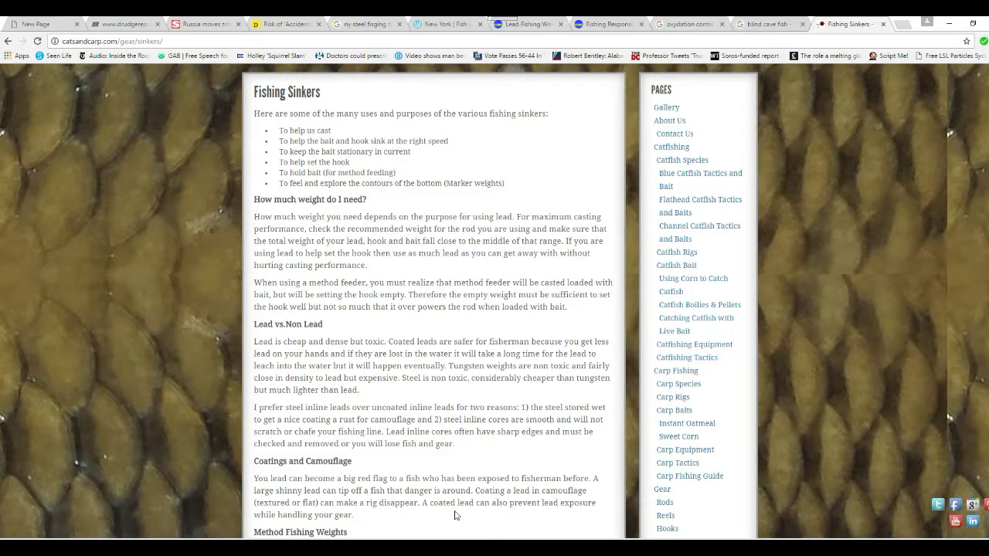
pyautogui.scroll(-5, 455, 516)
pyautogui.scroll(-5, 455, 515)
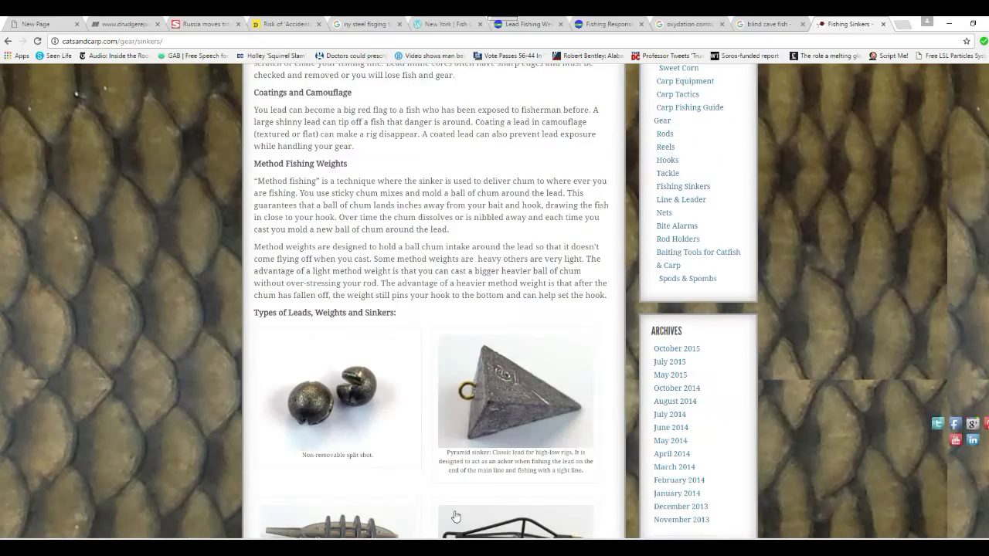
pyautogui.scroll(5, 455, 515)
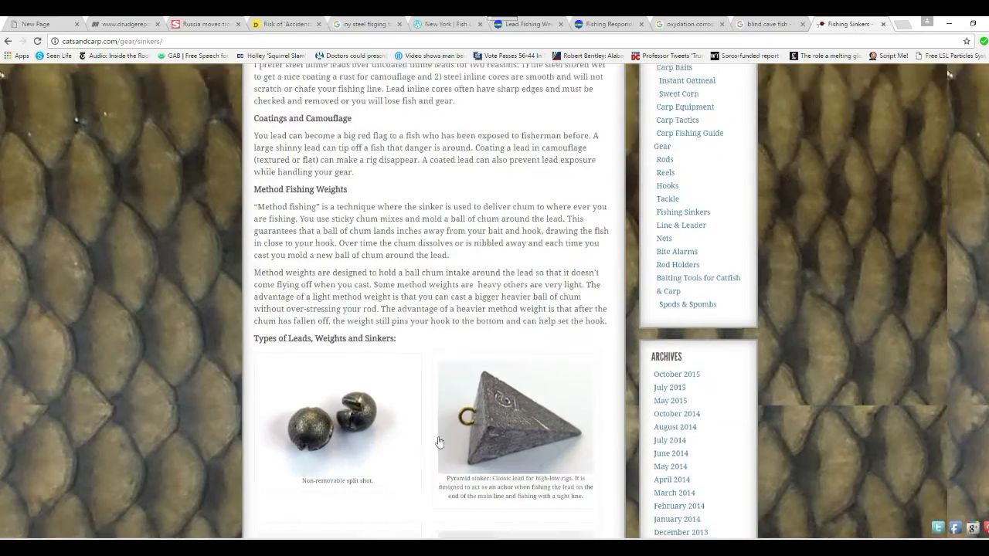
pyautogui.scroll(5, 438, 437)
pyautogui.scroll(5, 439, 436)
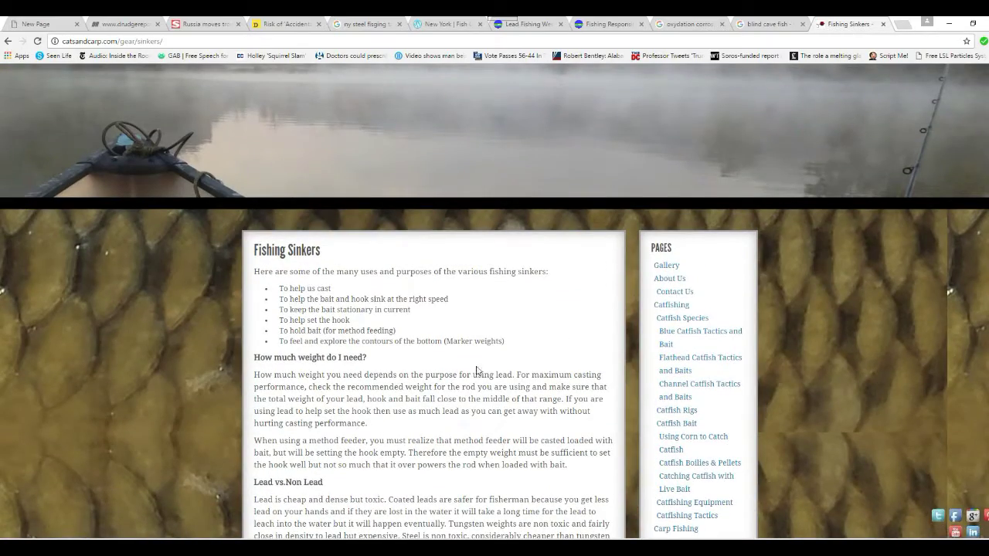